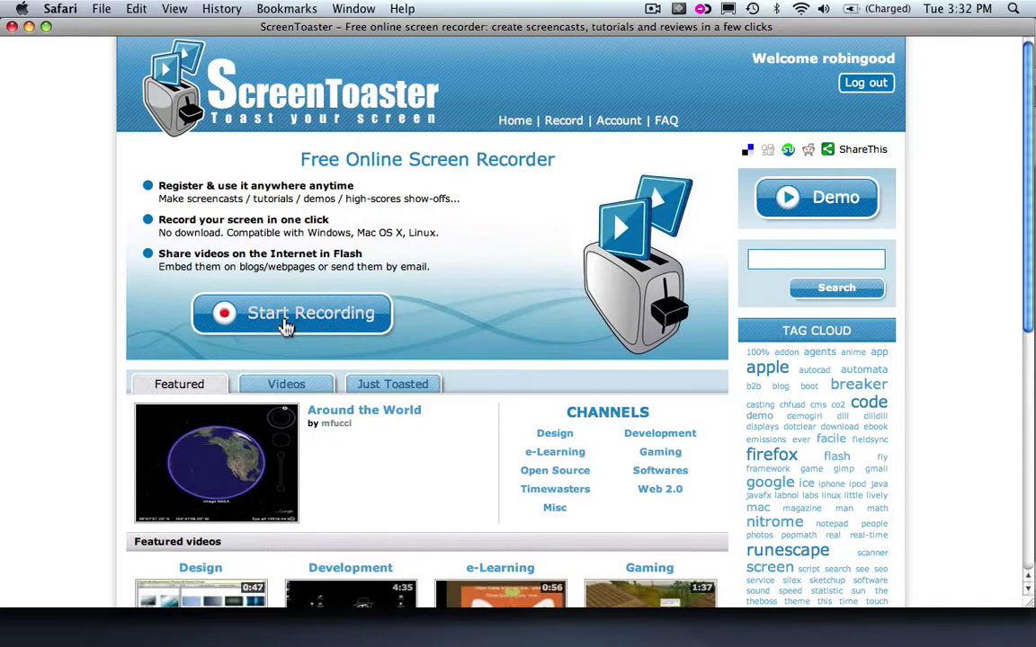
# Open the ScreenToaster recorder and show the capture-area choices, Full Desktop or Rectangular Area.
pyautogui.click(286, 327)
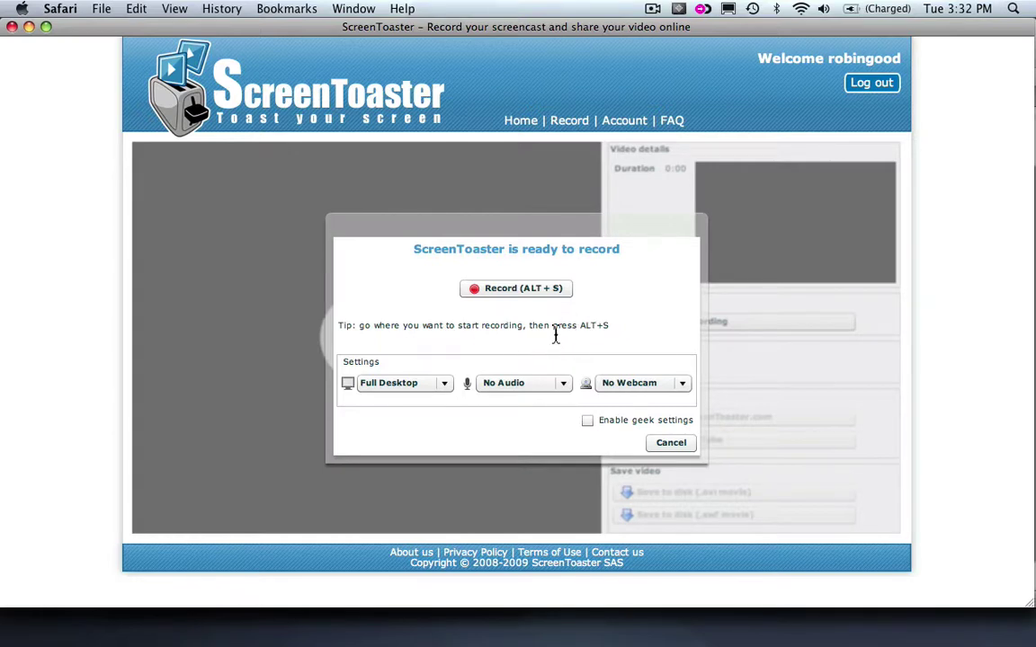
pyautogui.click(445, 388)
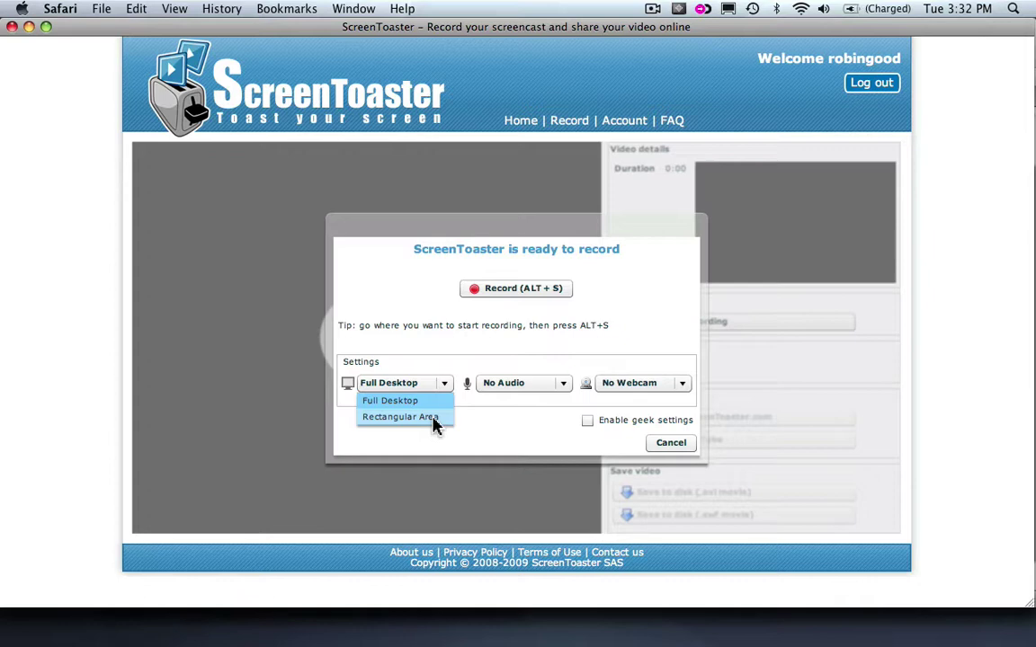
pyautogui.click(434, 425)
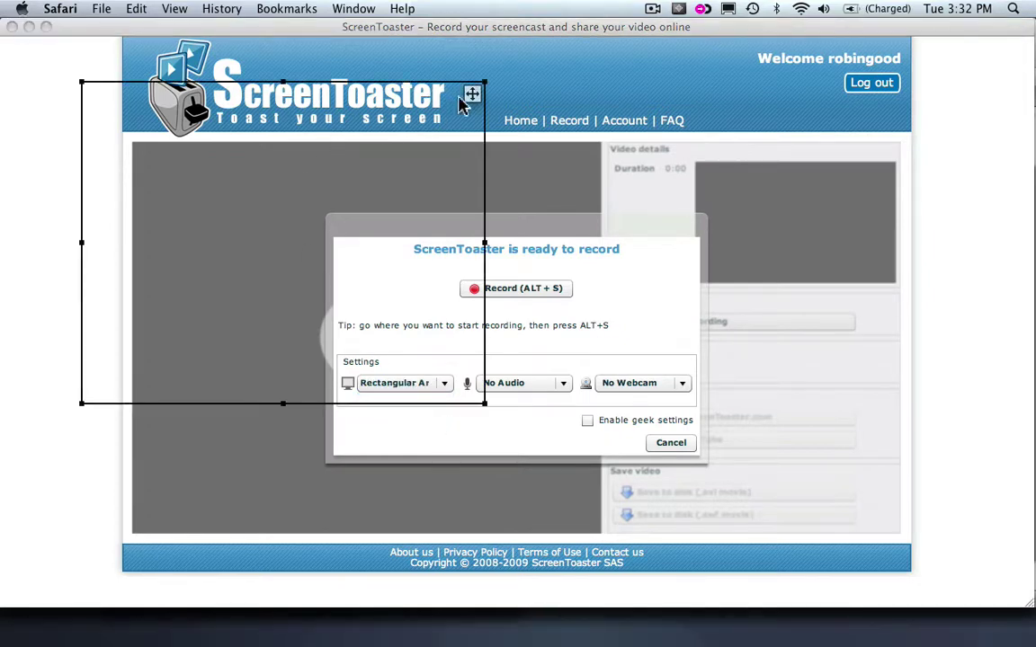
pyautogui.moveTo(472, 95)
pyautogui.mouseDown()
pyautogui.moveTo(603, 137)
pyautogui.moveTo(456, 86)
pyautogui.mouseUp()
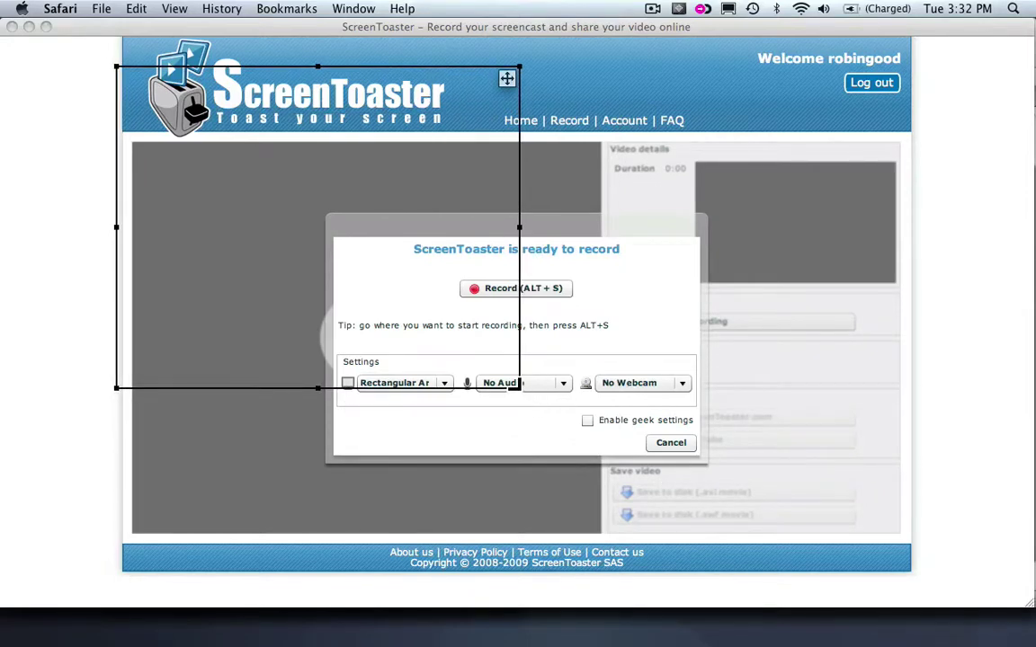
pyautogui.moveTo(518, 388)
pyautogui.mouseDown()
pyautogui.moveTo(739, 537)
pyautogui.moveTo(629, 474)
pyautogui.moveTo(283, 493)
pyautogui.mouseUp()
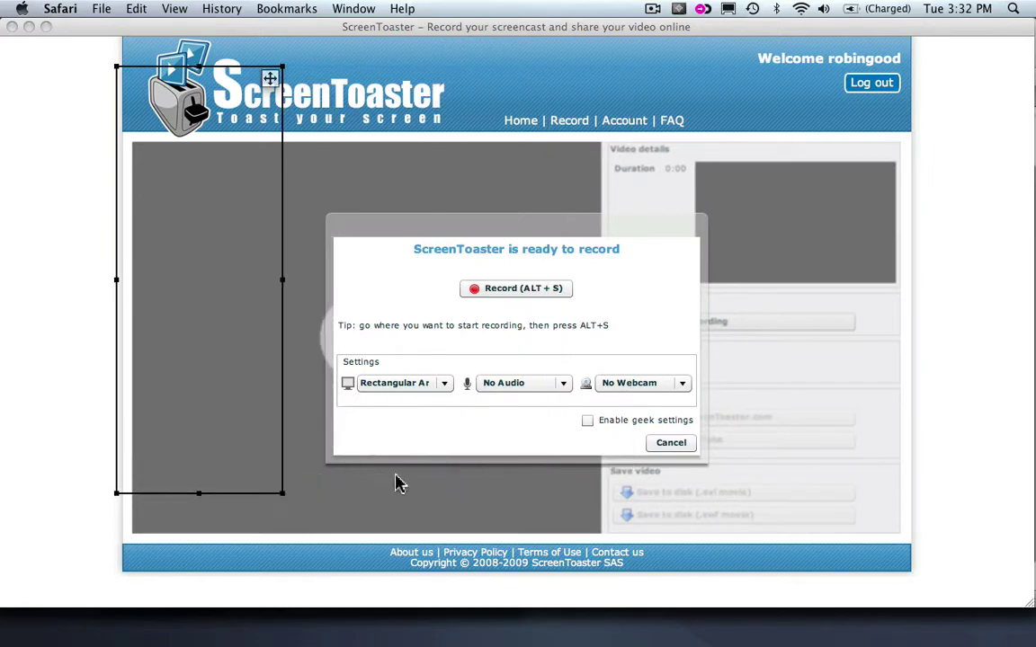
pyautogui.click(447, 386)
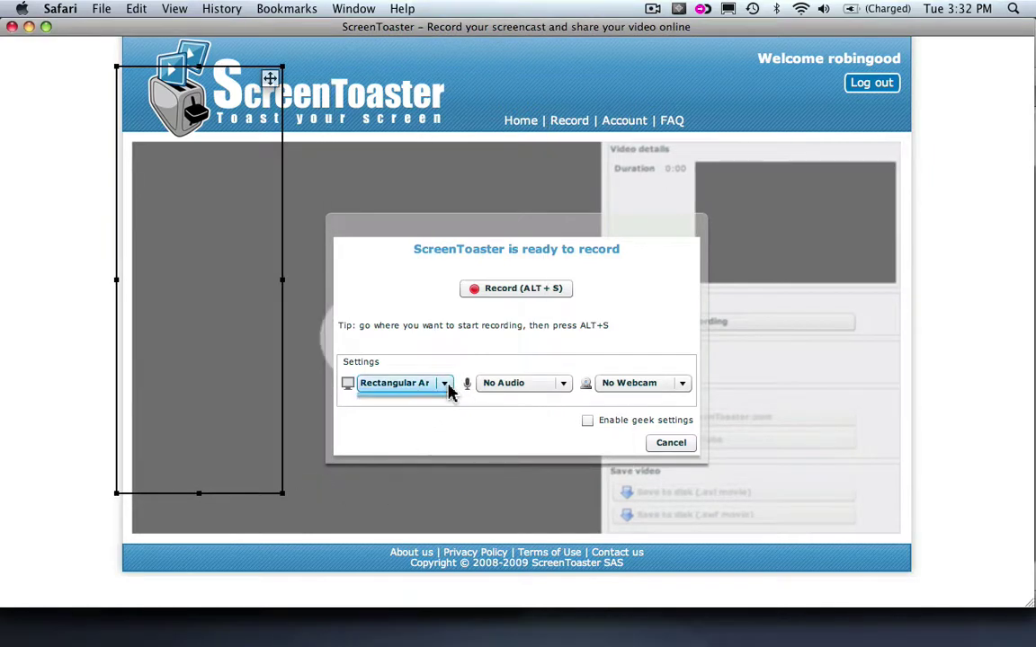
# Keep Full Desktop capture, use the Built-in Microphone for audio, and allow Flash access.
pyautogui.click(429, 398)
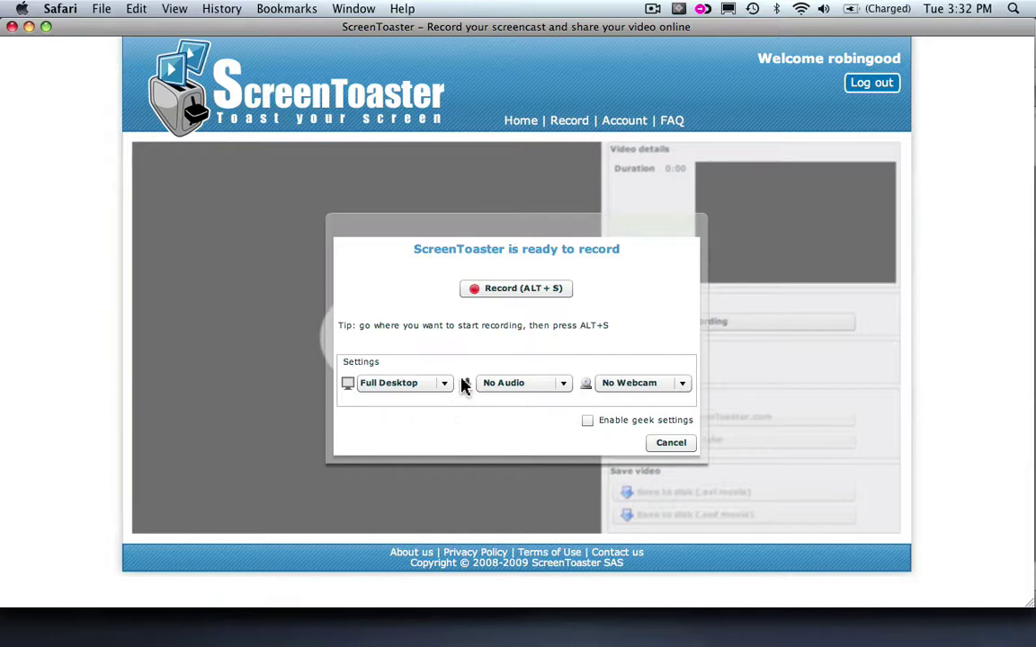
pyautogui.click(566, 389)
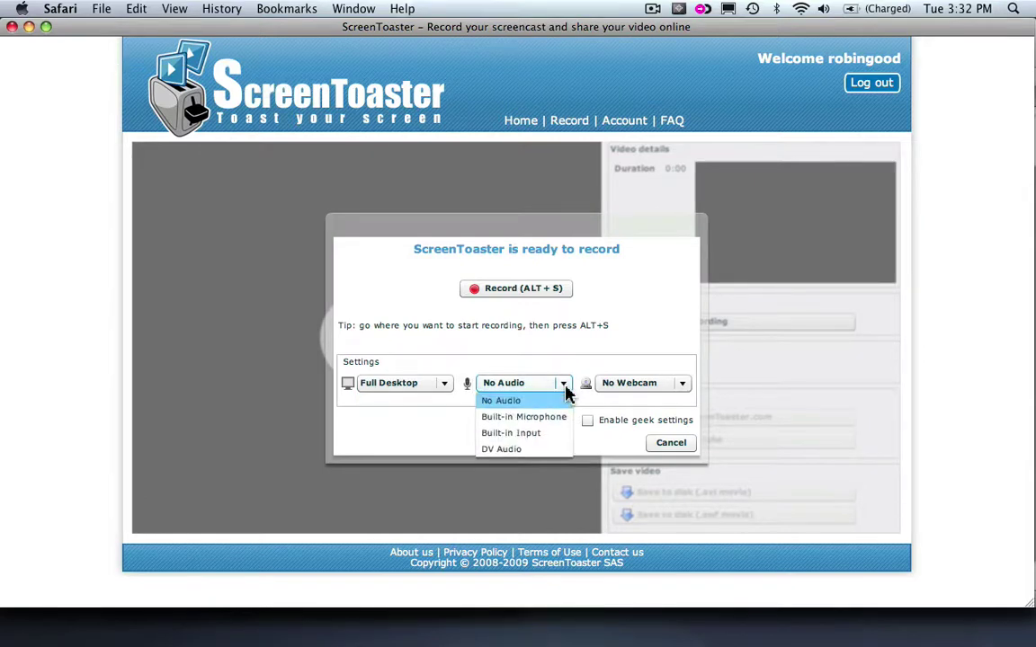
pyautogui.click(555, 417)
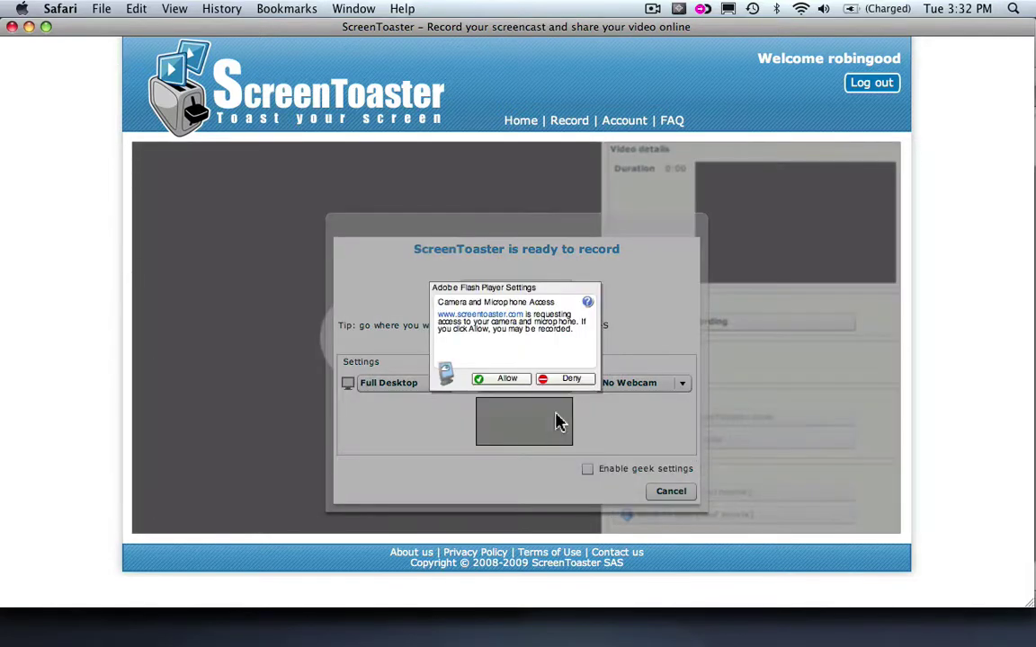
pyautogui.click(509, 385)
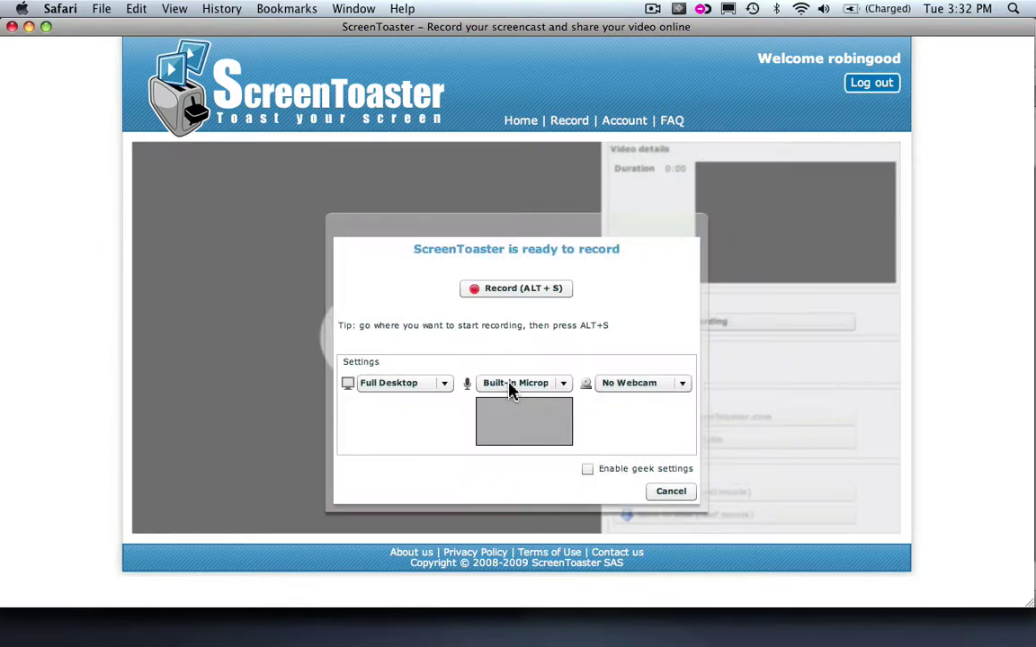
# Select the USB Video Class webcam so its live preview shows.
pyautogui.click(682, 387)
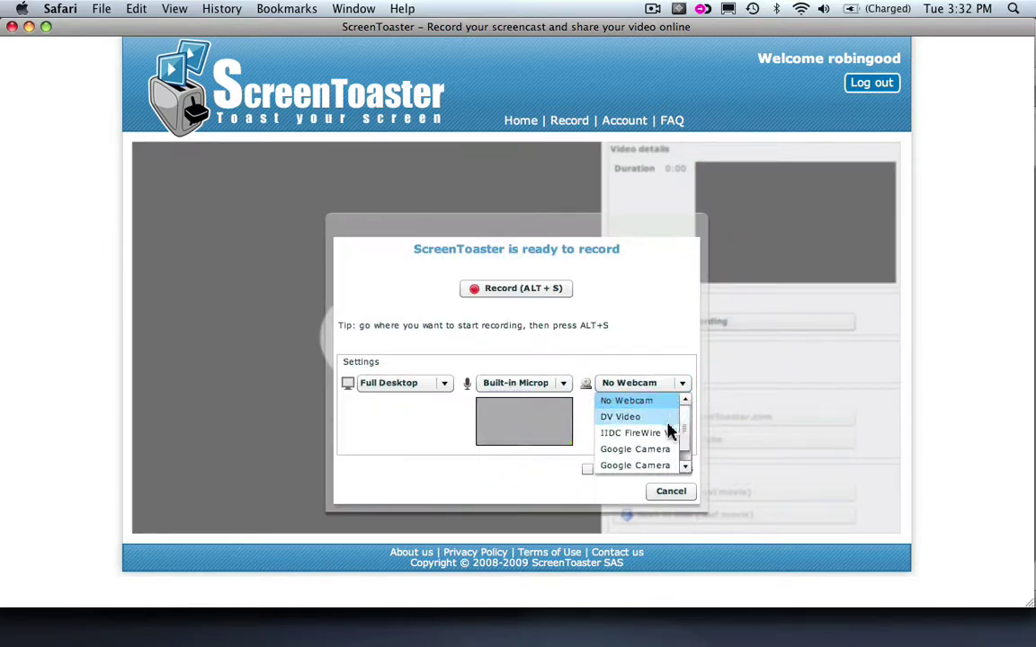
pyautogui.click(685, 464)
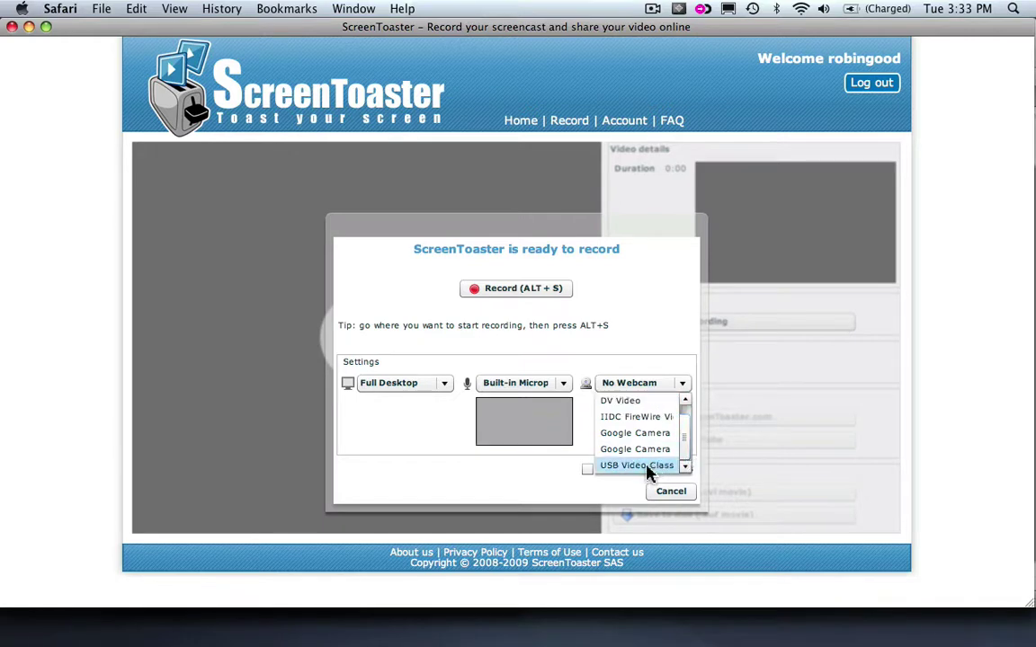
pyautogui.click(646, 468)
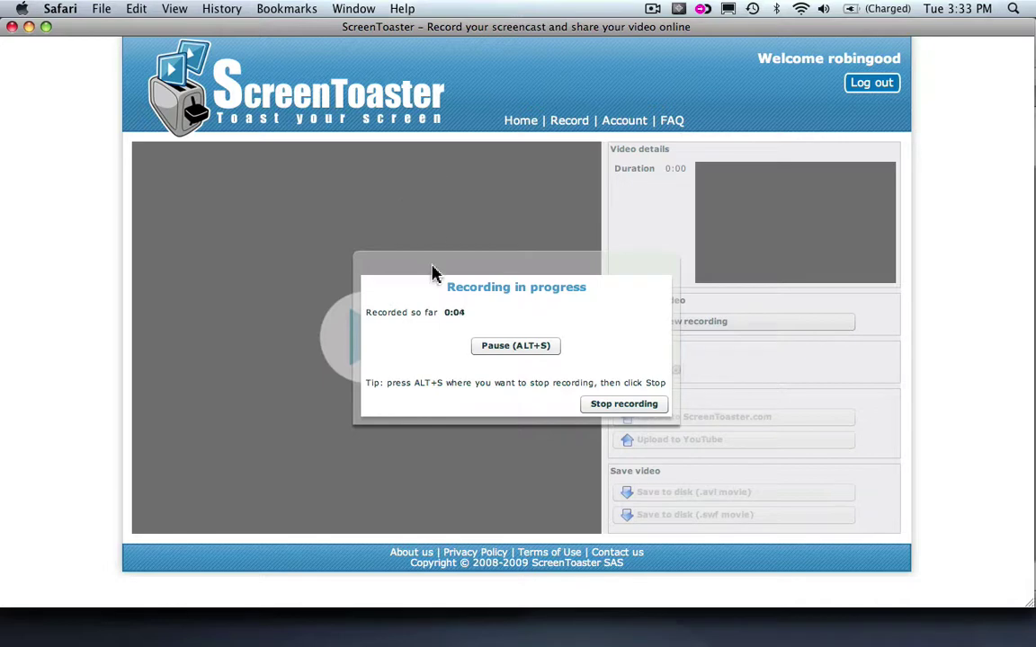
# Record for 30 seconds, shifting the progress box aside and back, then stop at 0:30.
pyautogui.moveTo(432, 274)
pyautogui.mouseDown()
pyautogui.moveTo(820, 388)
pyautogui.moveTo(753, 361)
pyautogui.moveTo(749, 386)
pyautogui.moveTo(412, 433)
pyautogui.moveTo(292, 423)
pyautogui.moveTo(279, 398)
pyautogui.mouseUp()
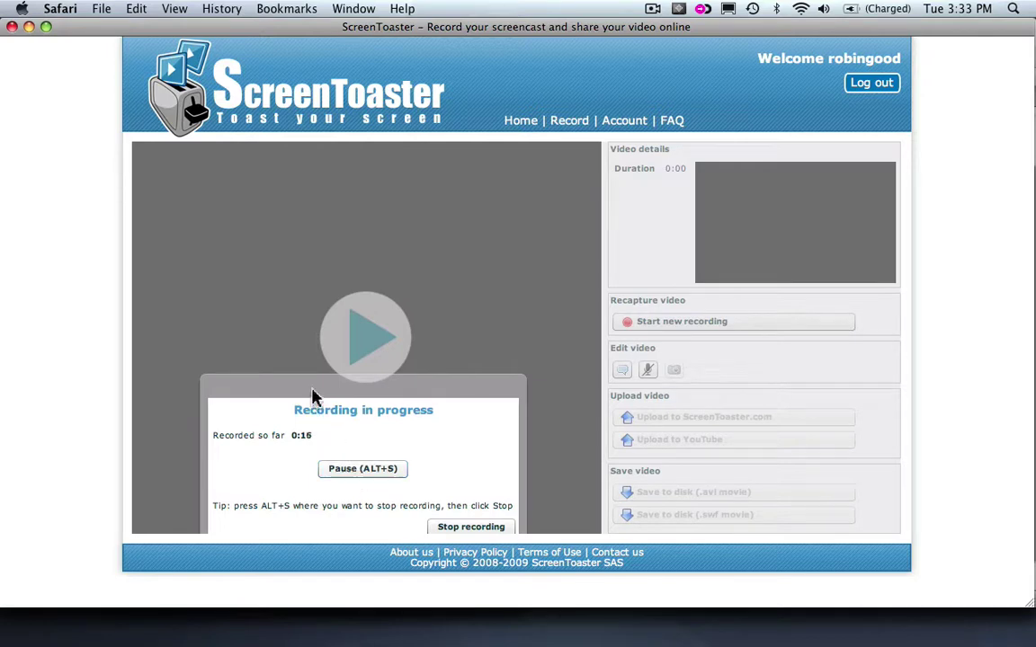
pyautogui.moveTo(312, 396); pyautogui.dragTo(304, 265)
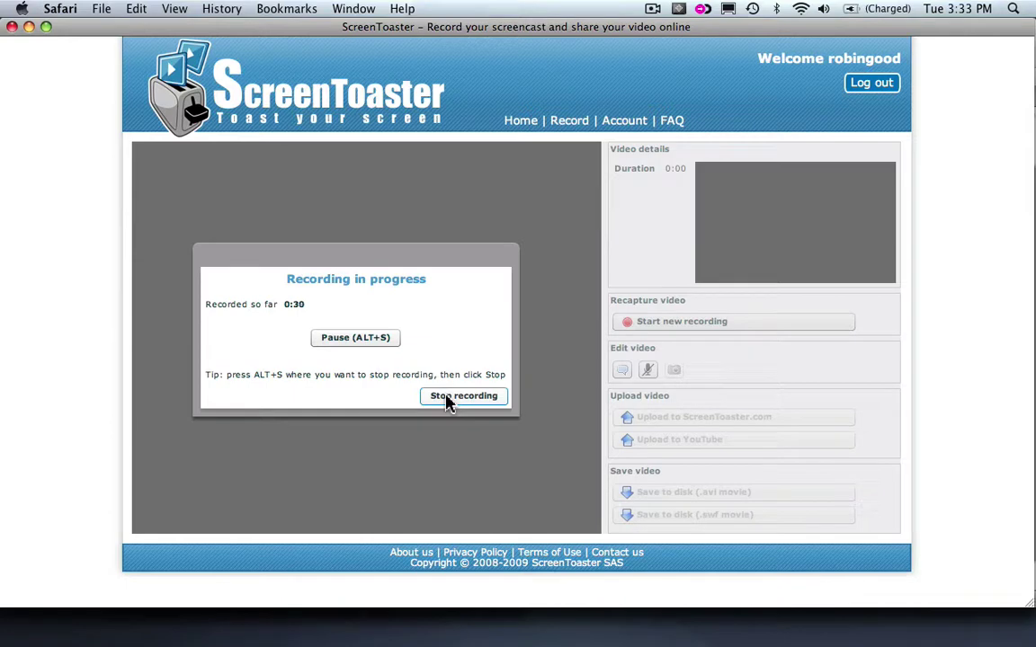
pyautogui.click(447, 398)
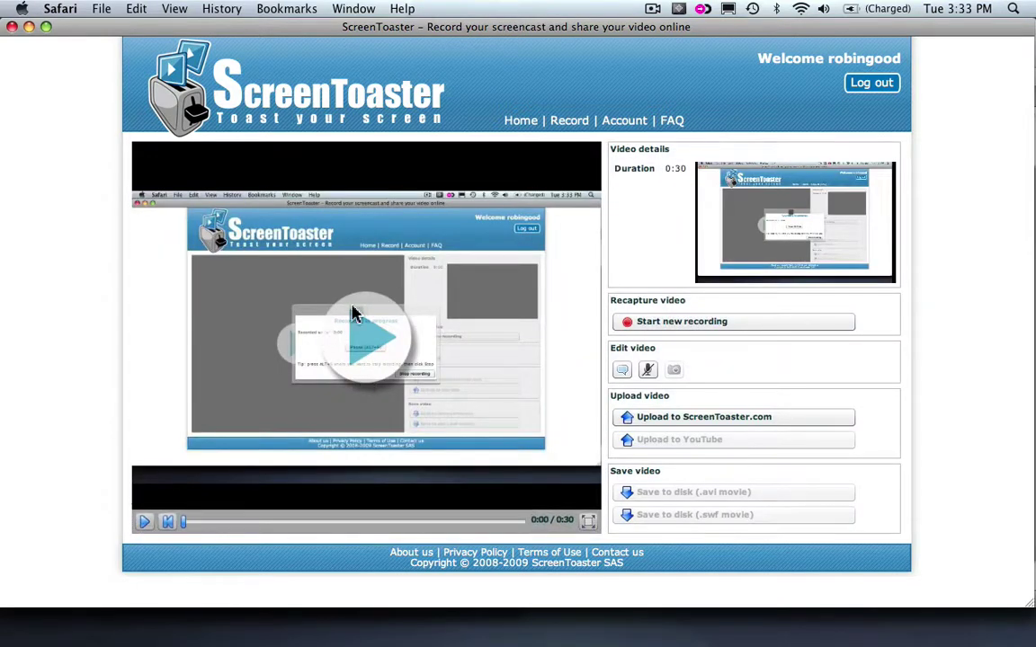
# Play the clip with its webcam inset and pause it around 0:04.
pyautogui.click(369, 349)
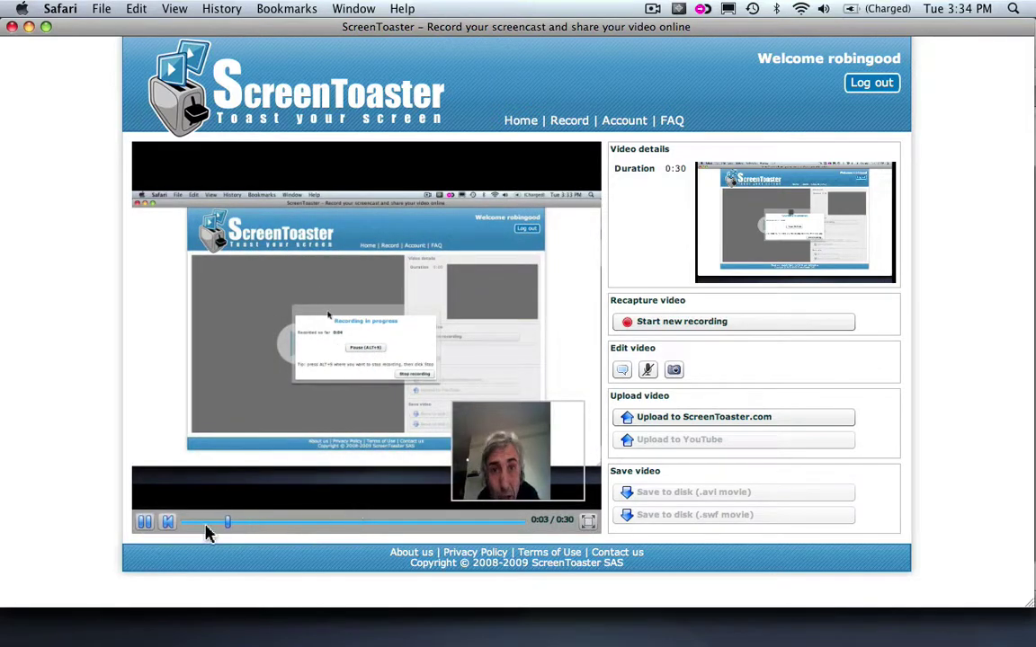
pyautogui.click(144, 523)
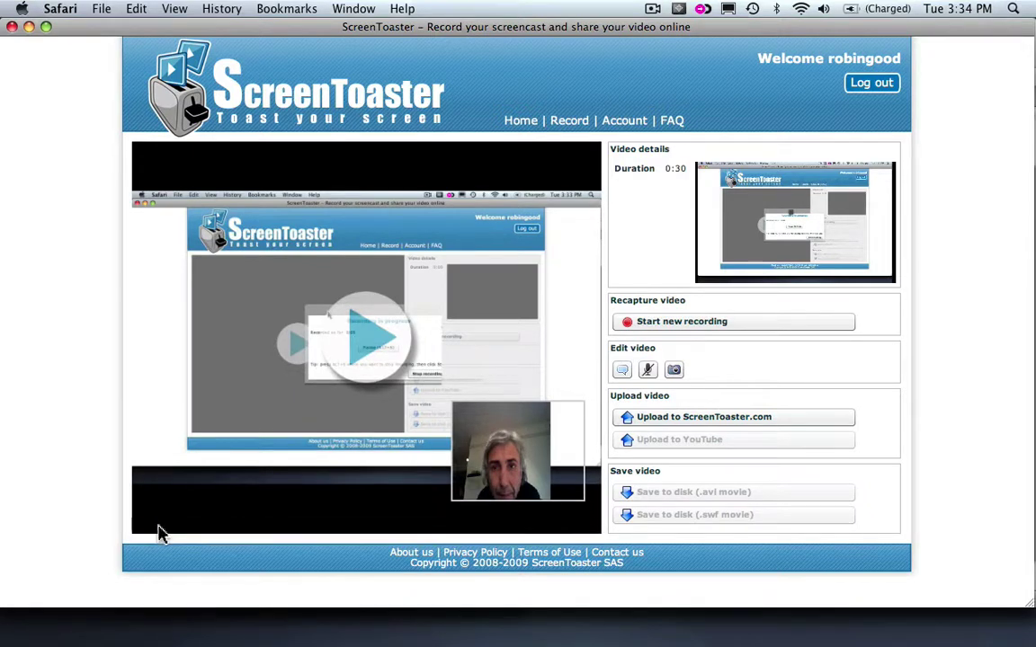
# Switch the player to full screen, resume playback, and pause at 0:10.
pyautogui.click(586, 522)
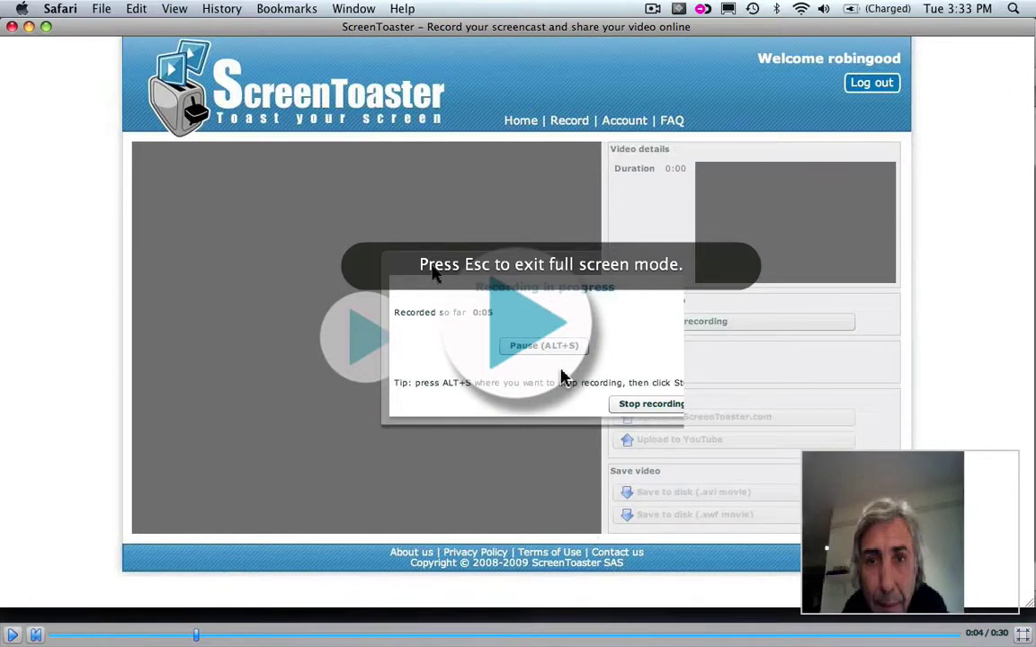
pyautogui.click(530, 348)
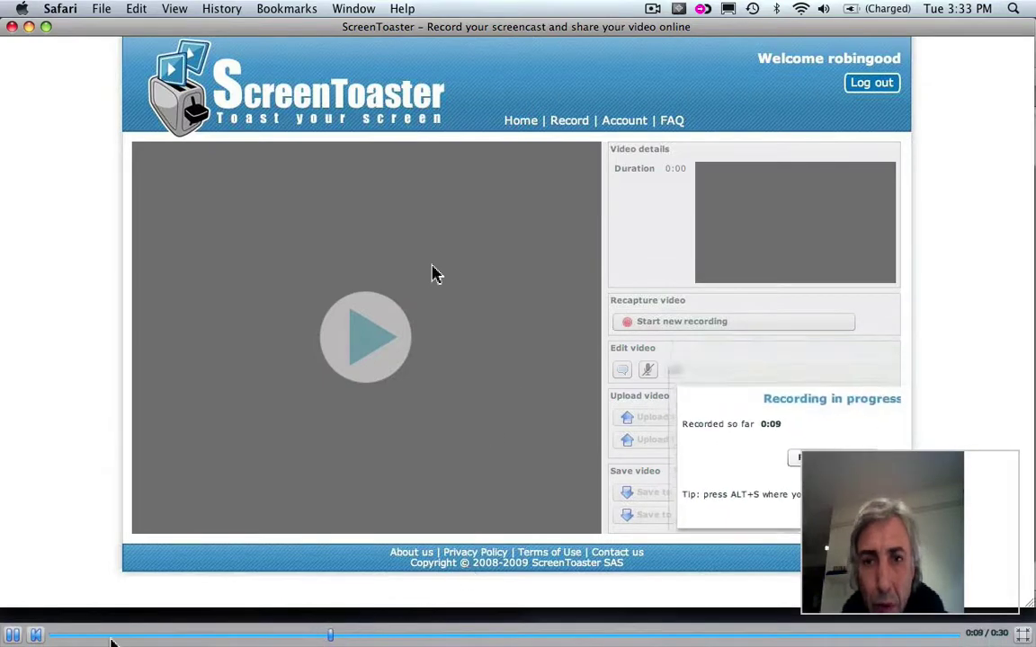
pyautogui.click(14, 635)
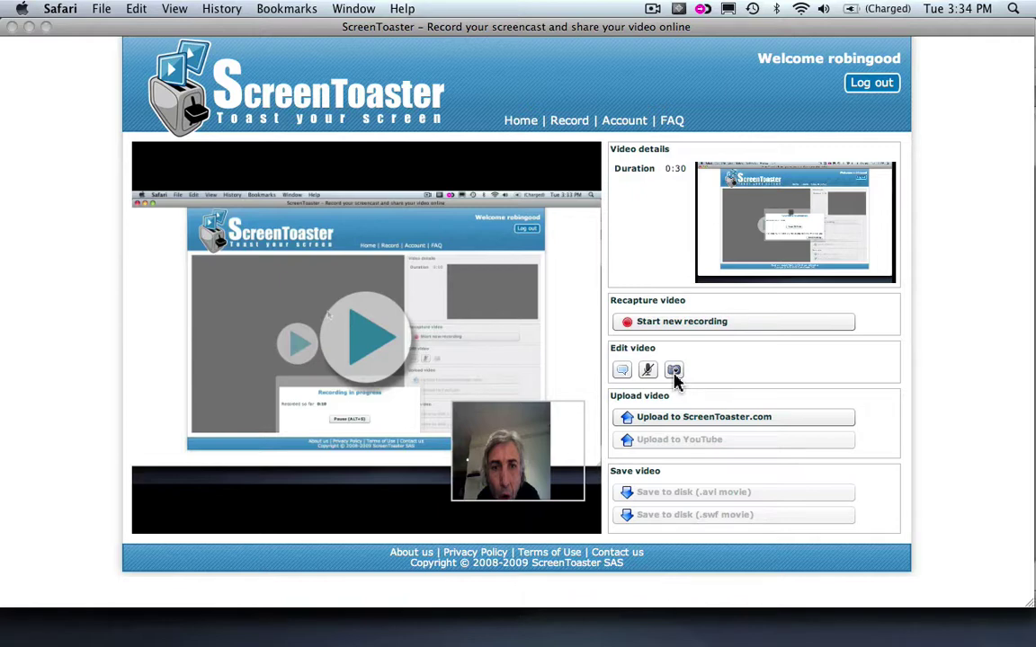
pyautogui.click(631, 421)
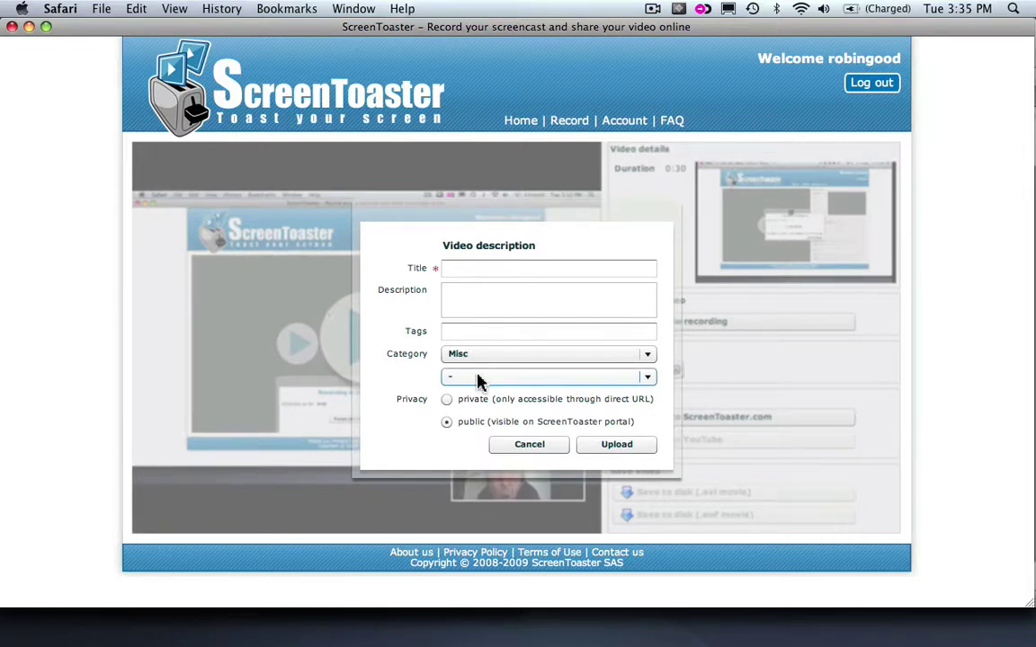
pyautogui.click(515, 444)
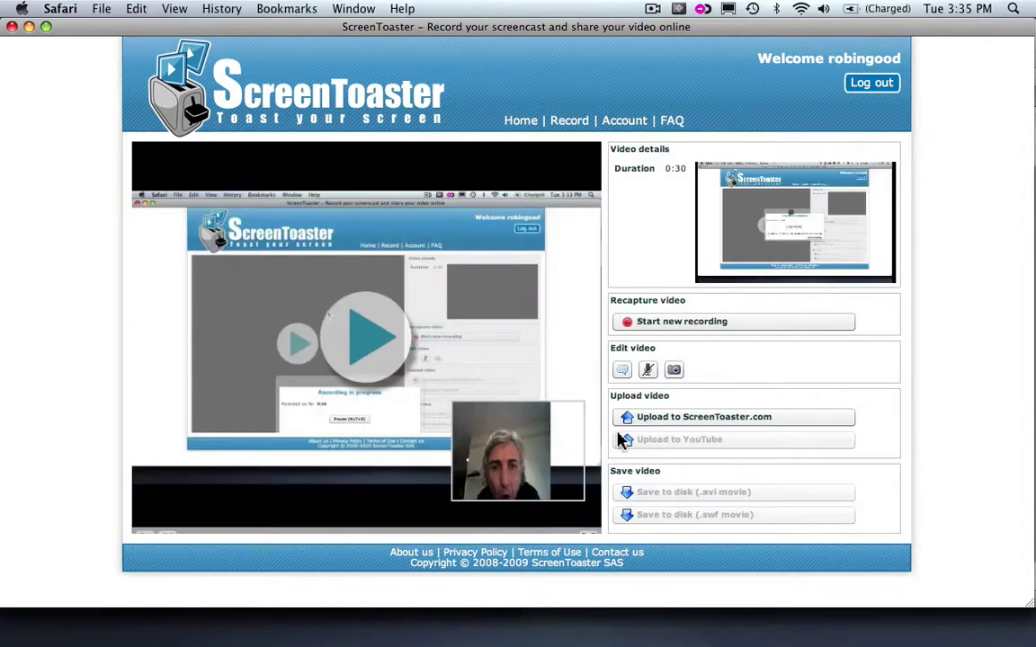